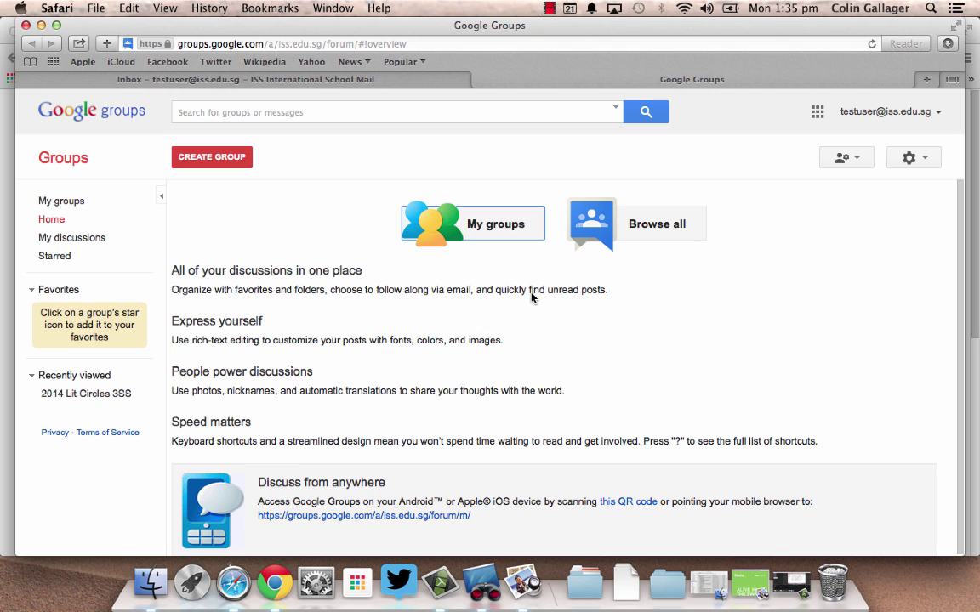
Browse all of the organization's groups, about 70 results.
left_click(648, 228)
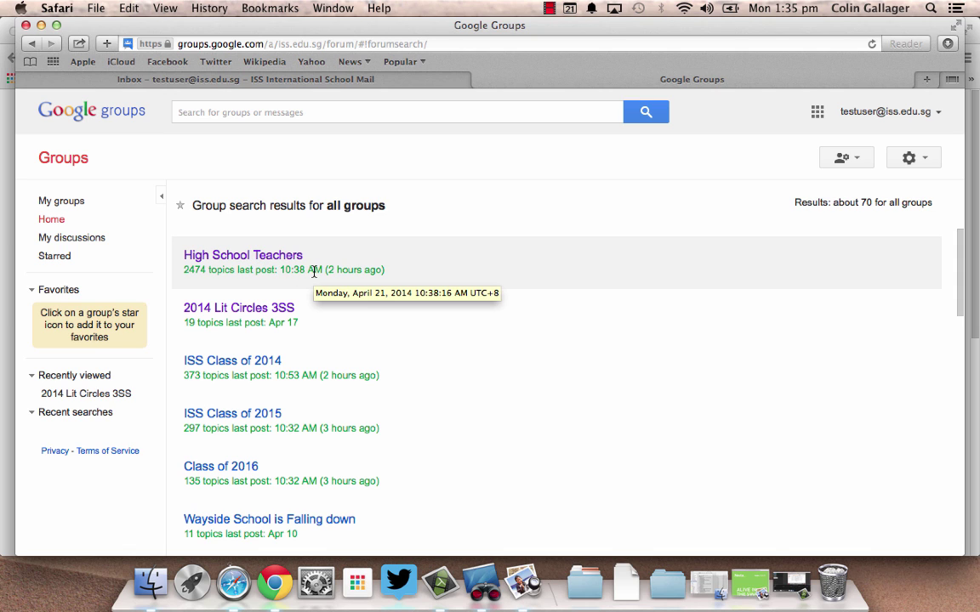
Open the 2014 Lit Circles 3SS group from the search results.
left_click(254, 314)
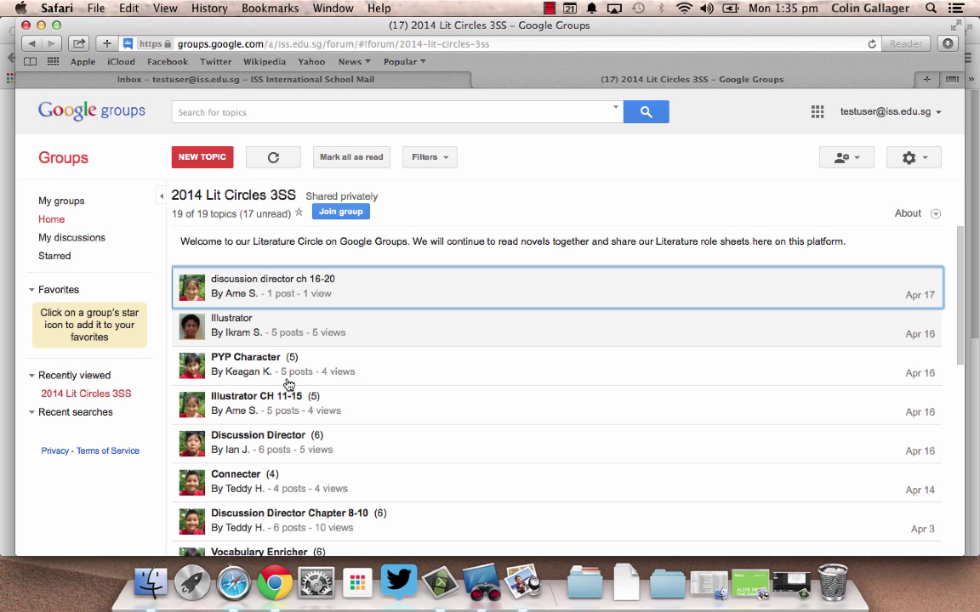
Start a Gmail draft addressed to 2014 Lit Circles 3SS, then return to the group's tab.
left_click(172, 75)
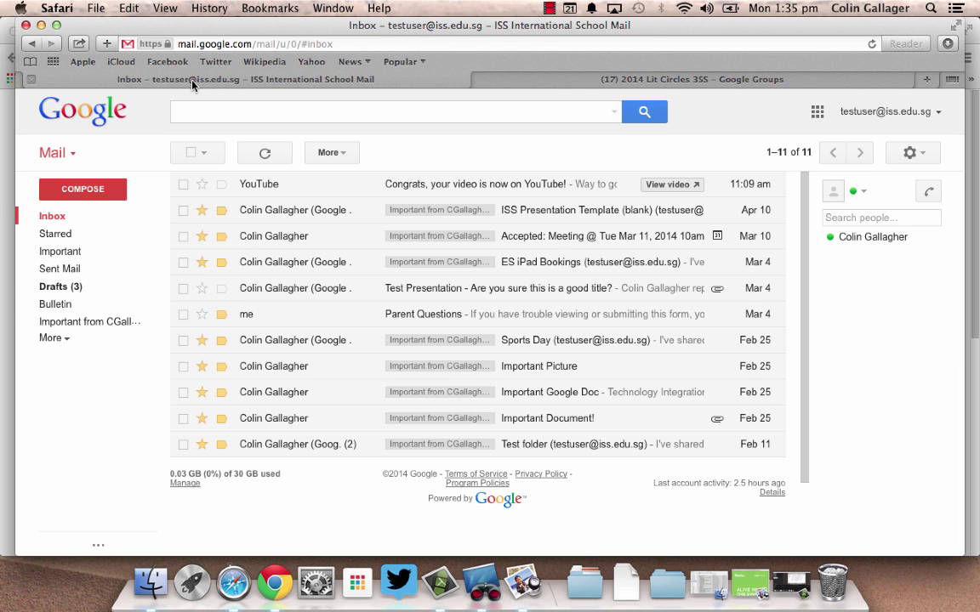
left_click(83, 189)
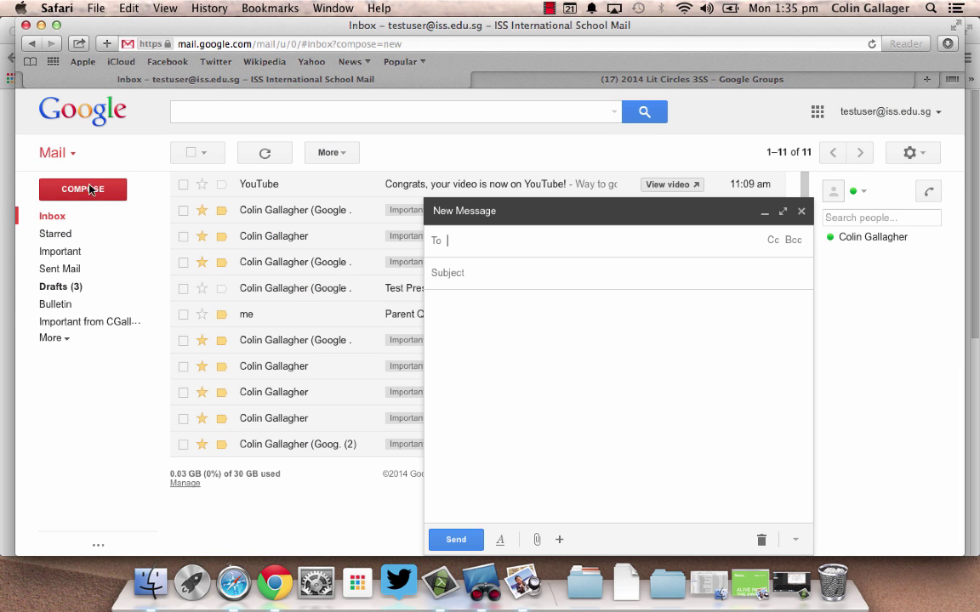
type("2014")
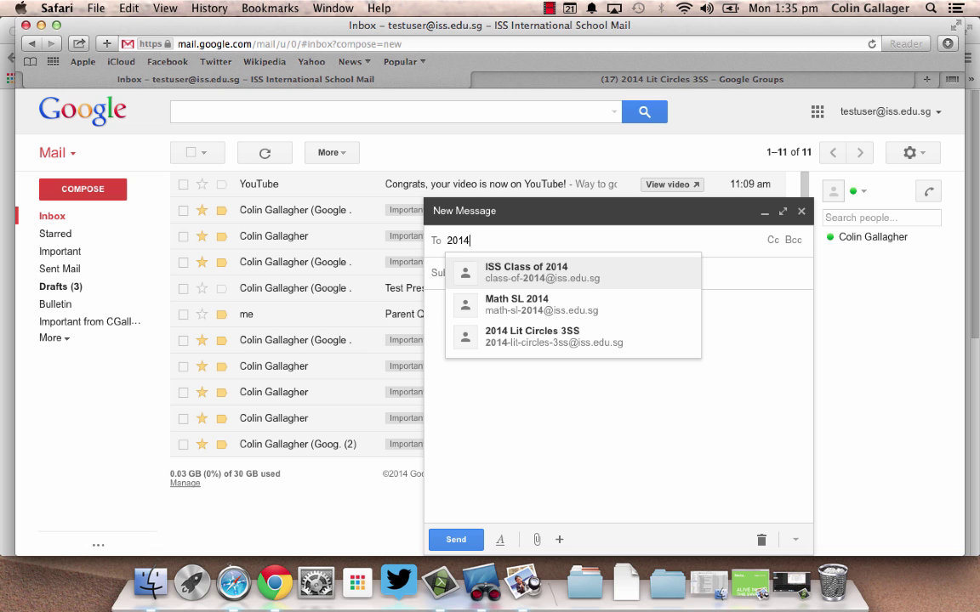
key("Down")
key("Down")
key("Return")
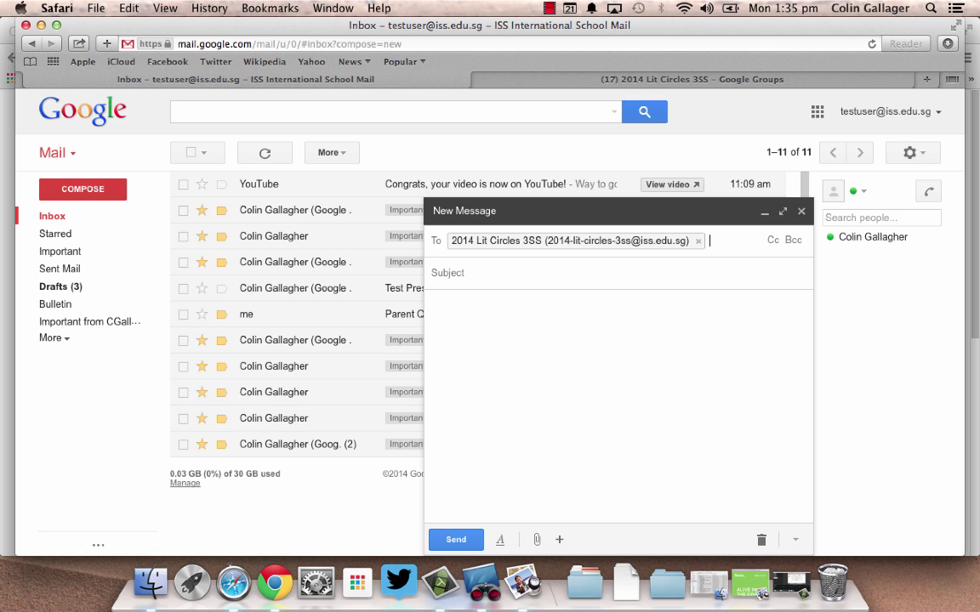
left_click(509, 277)
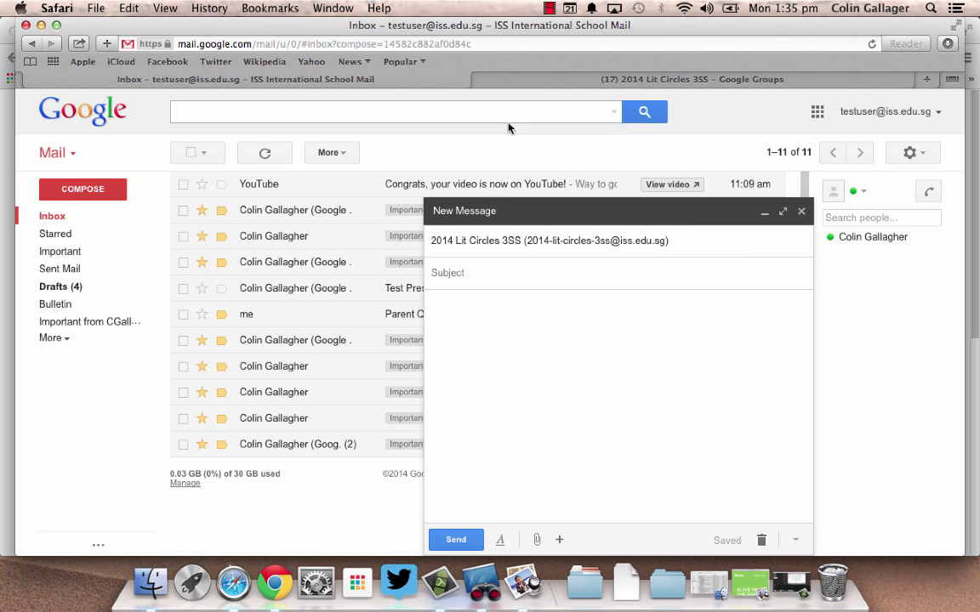
left_click(525, 82)
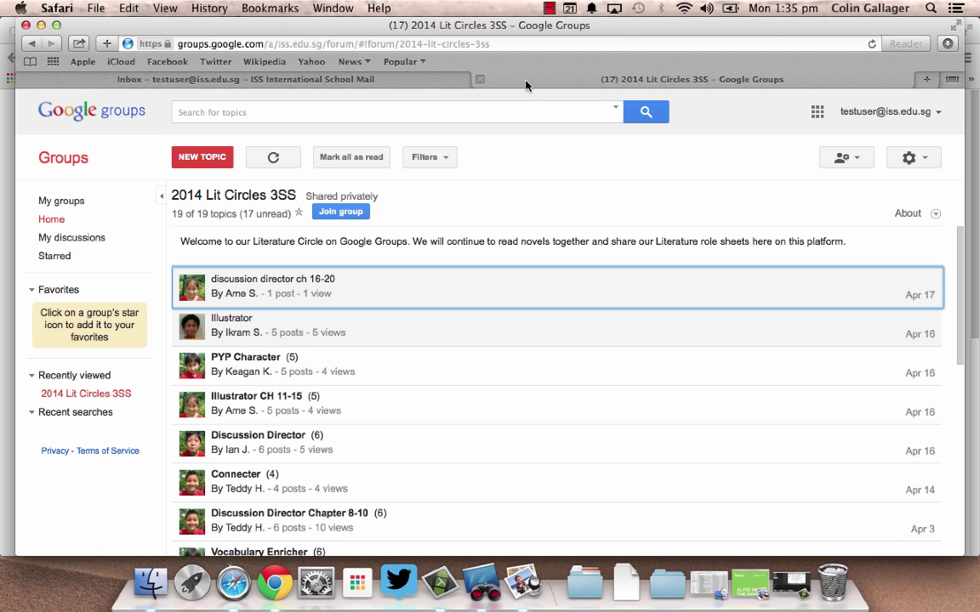
Read through the five posts of the PYP Character topic, then go to Groups Home.
left_click(430, 372)
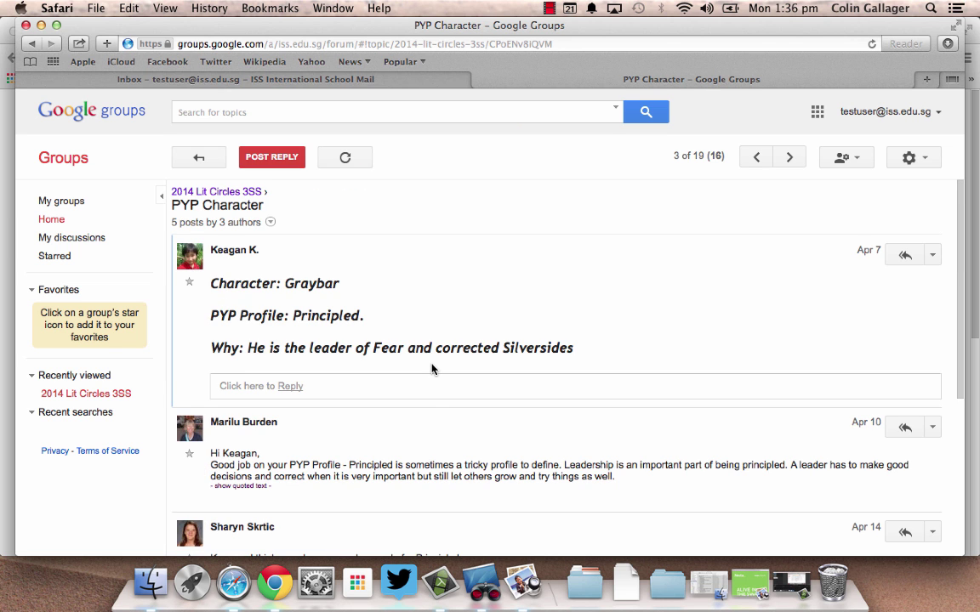
scroll(431, 370, "down", 5)
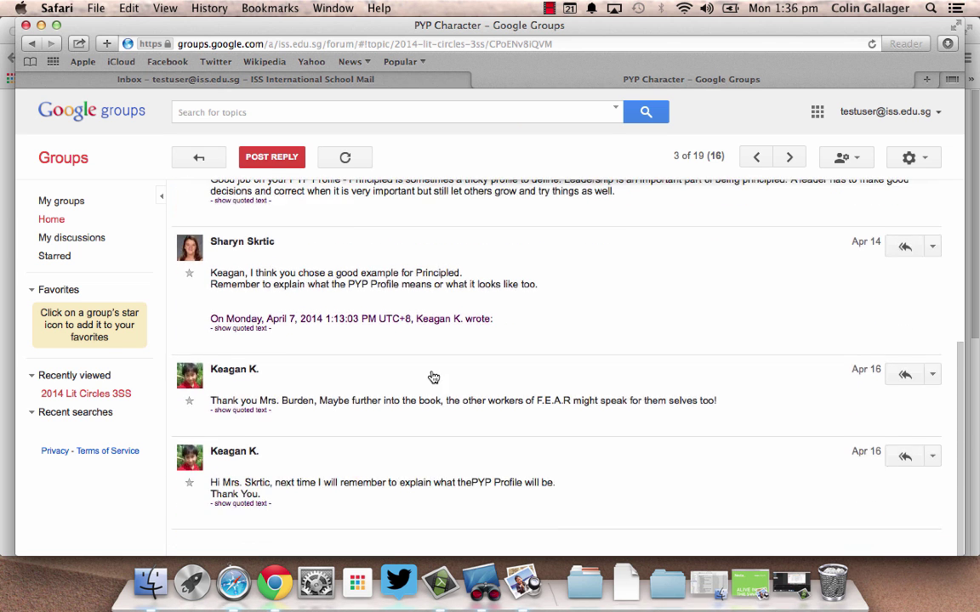
scroll(433, 376, "up", 2)
left_click(199, 157)
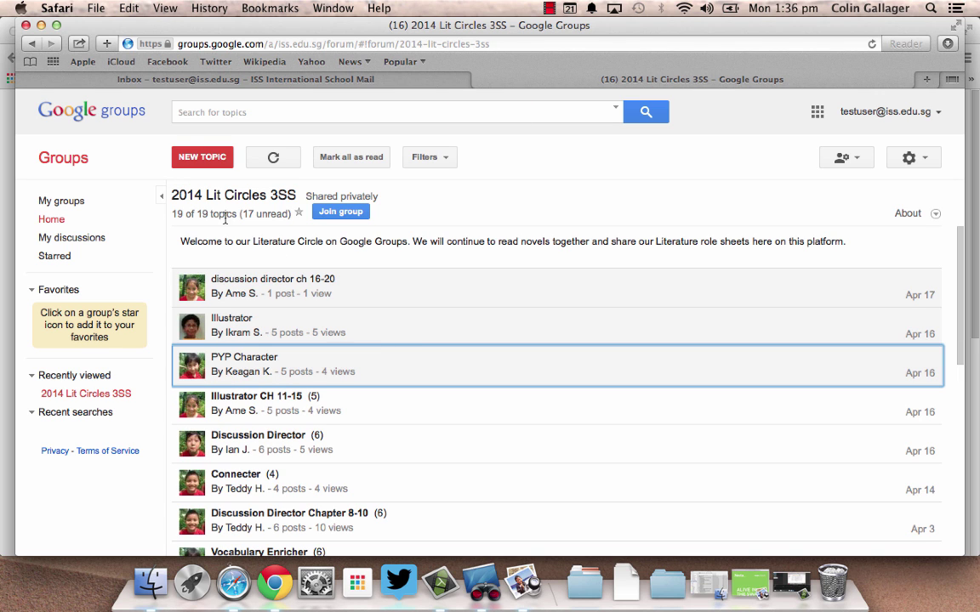
left_click(75, 223)
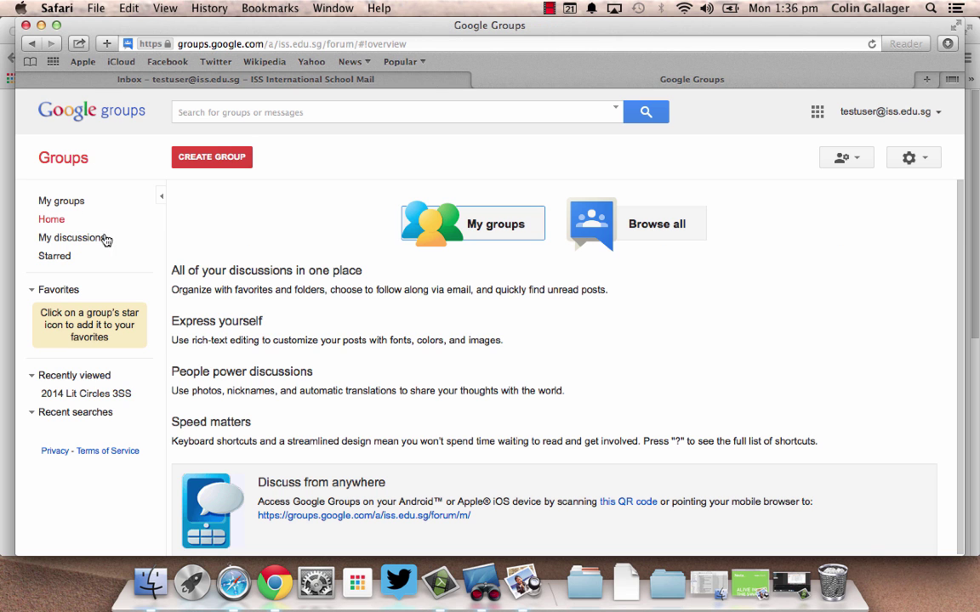
Create a new group named 'Scratch Programming Group' with group type Web forum.
left_click(194, 156)
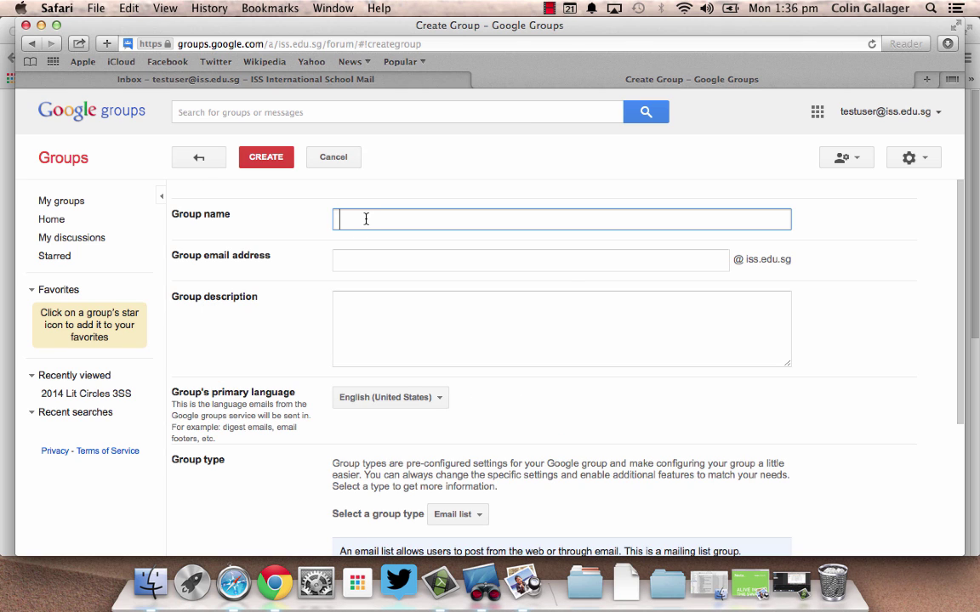
type("Scratch ")
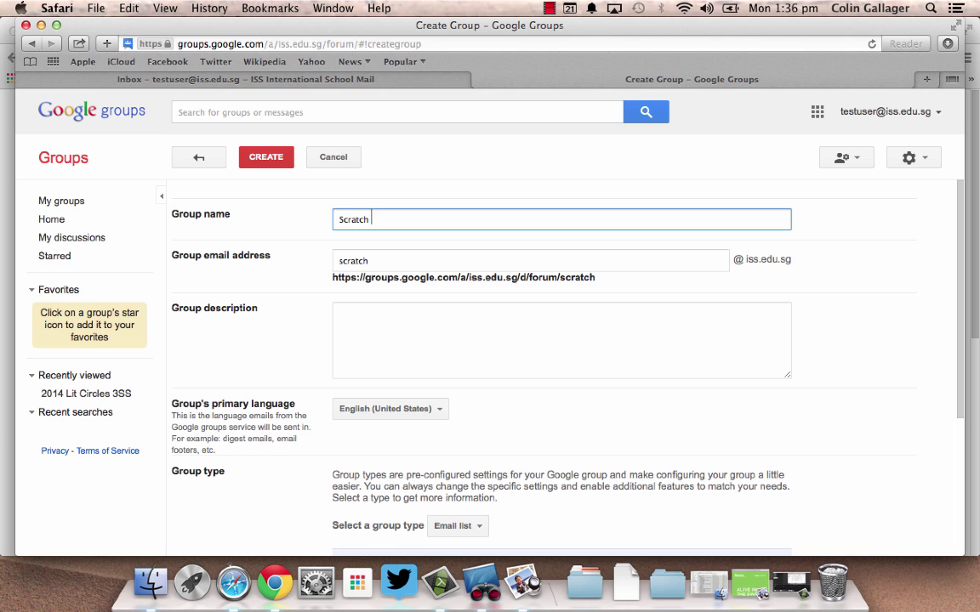
type("Programming")
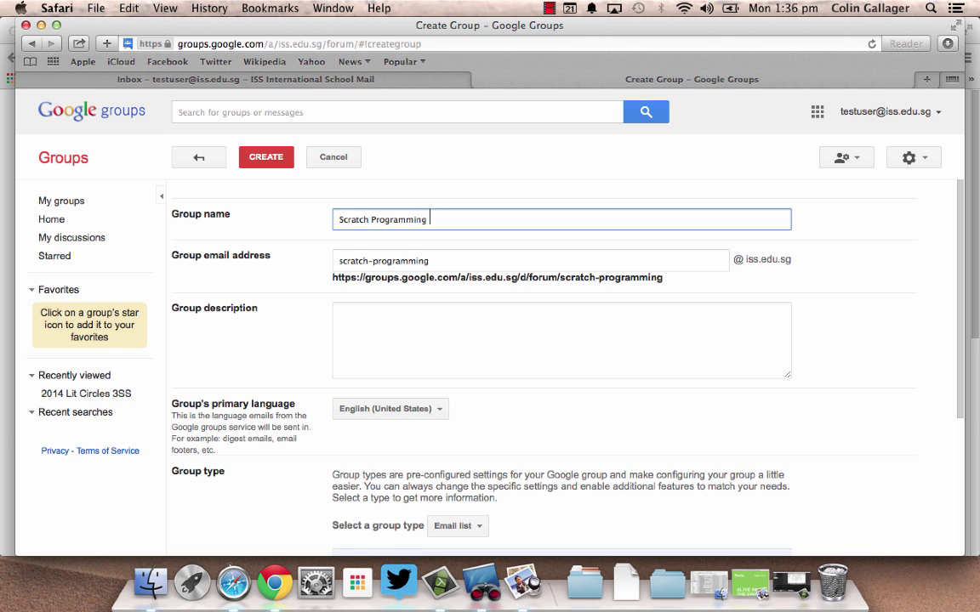
type(" Group")
left_click(409, 343)
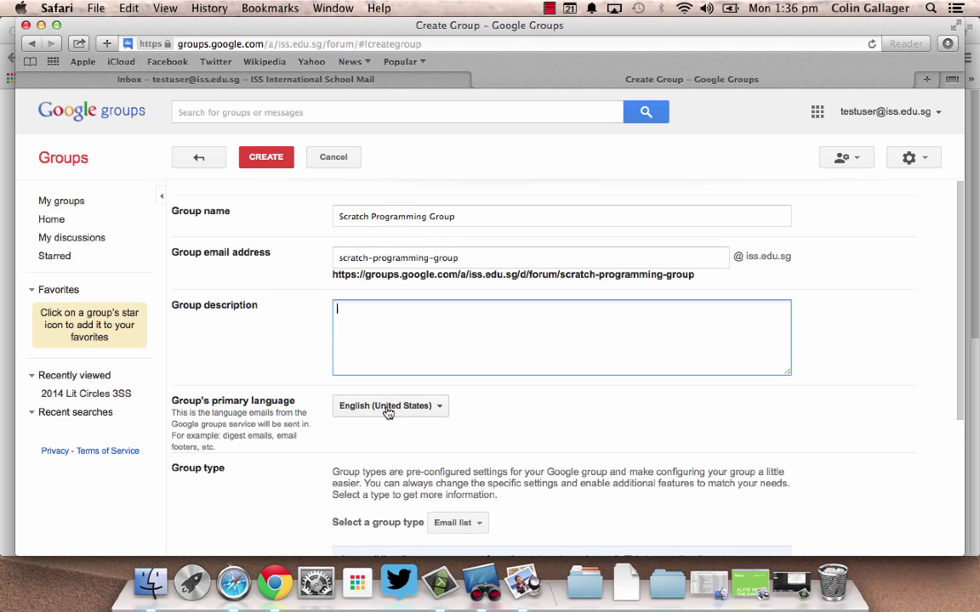
scroll(400, 408, "down", 3)
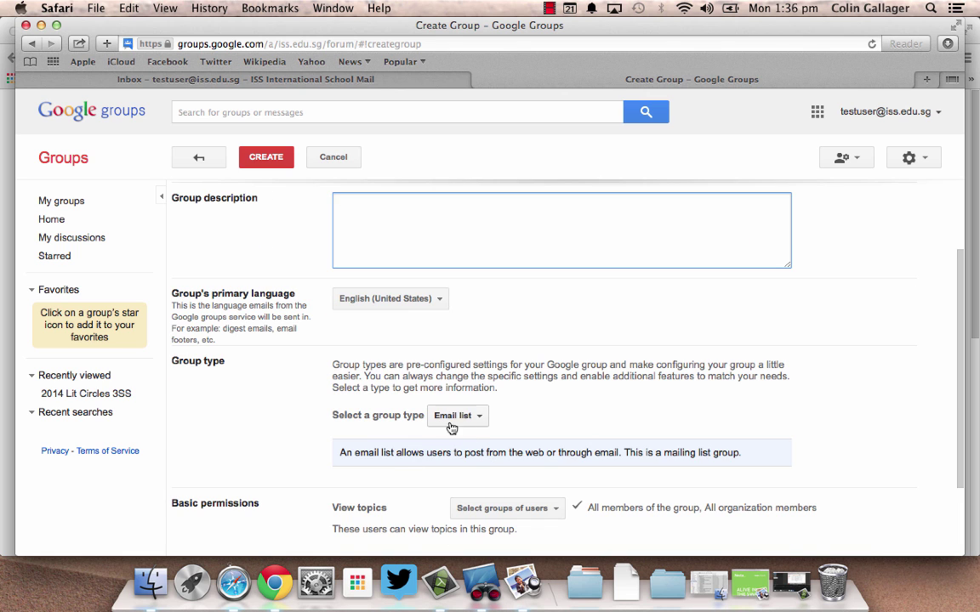
left_click(453, 416)
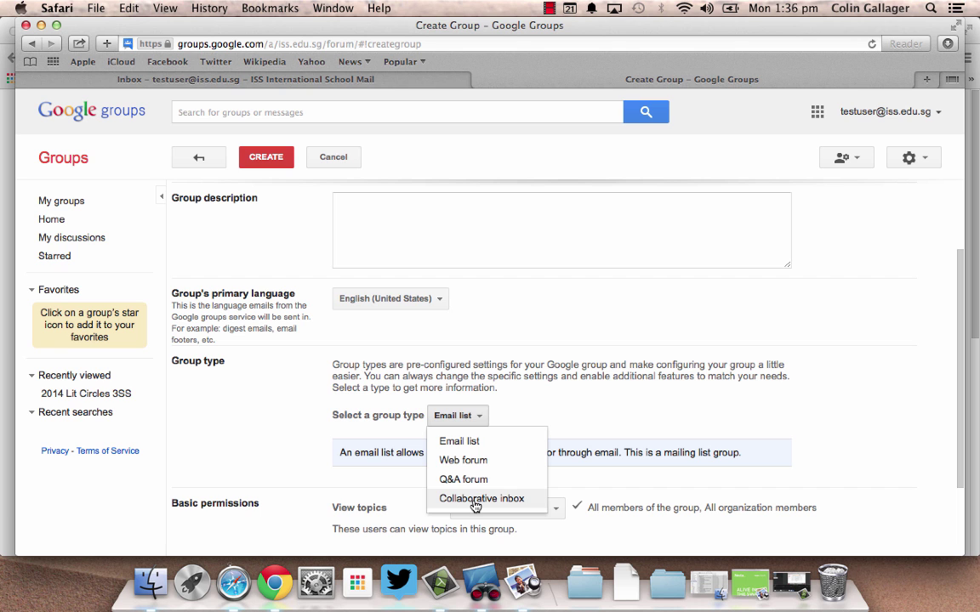
left_click(465, 462)
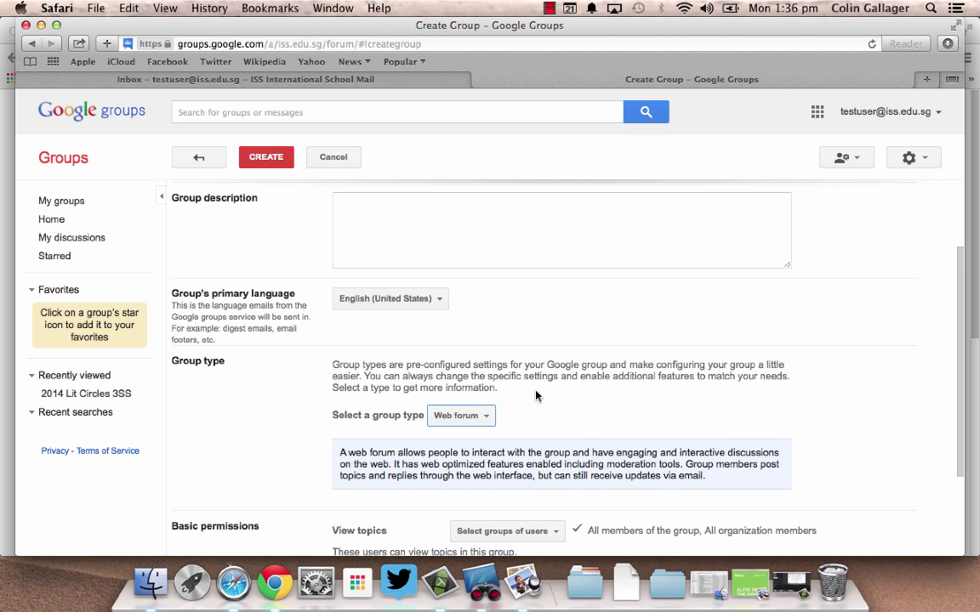
scroll(557, 382, "down", 3)
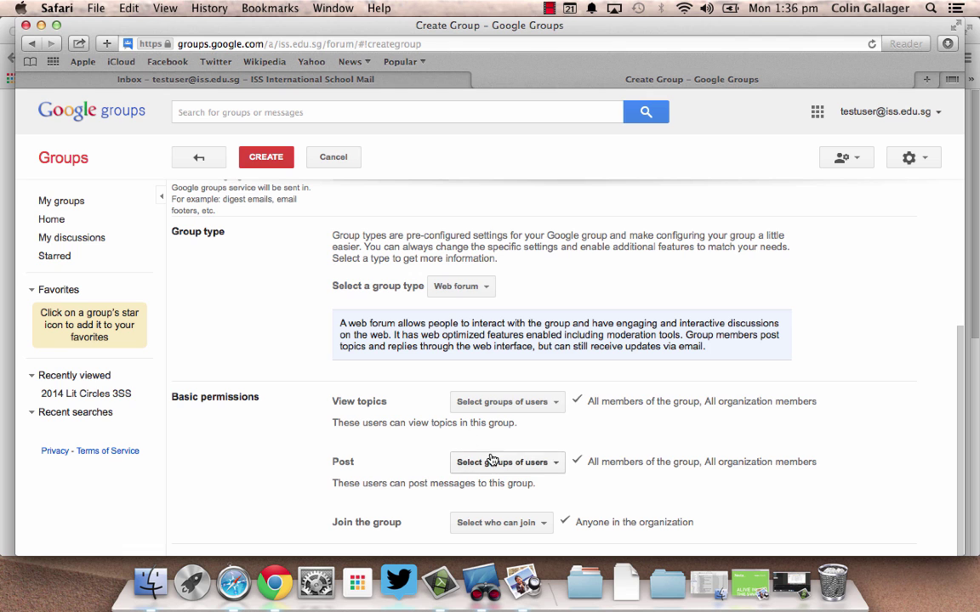
left_click(265, 157)
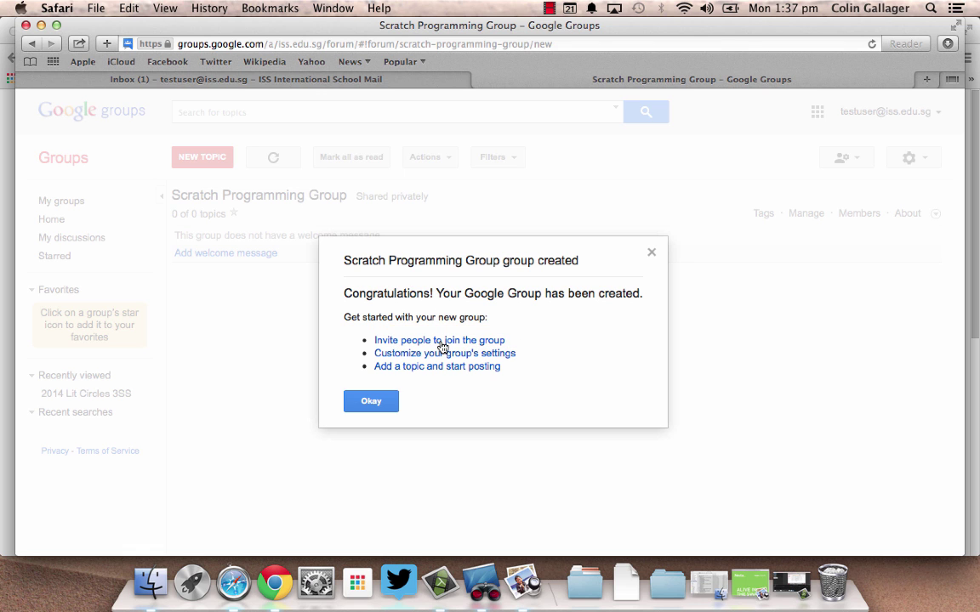
Add one invitee's e-mail address to the new group's invitation form.
left_click(441, 341)
left_click(253, 230)
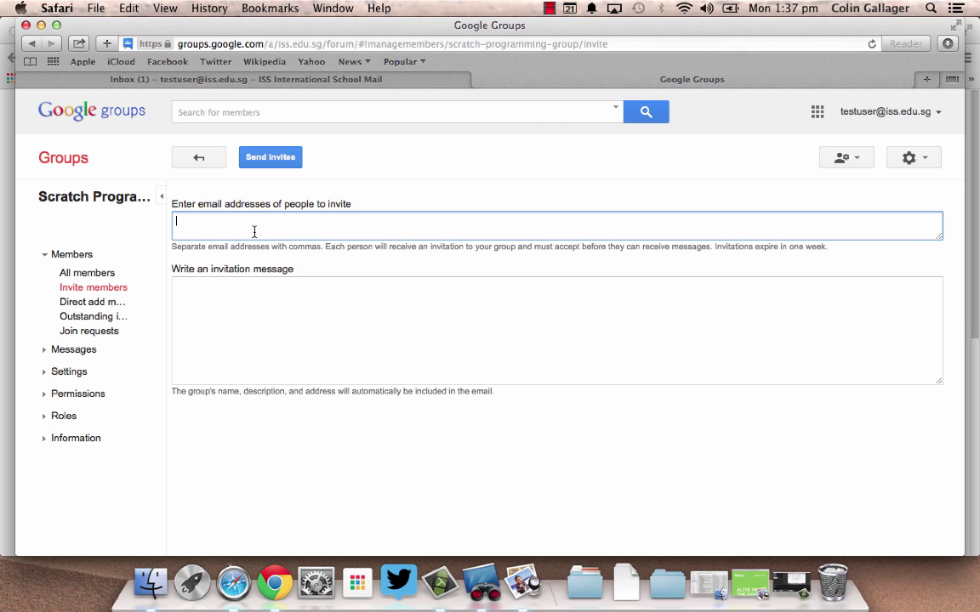
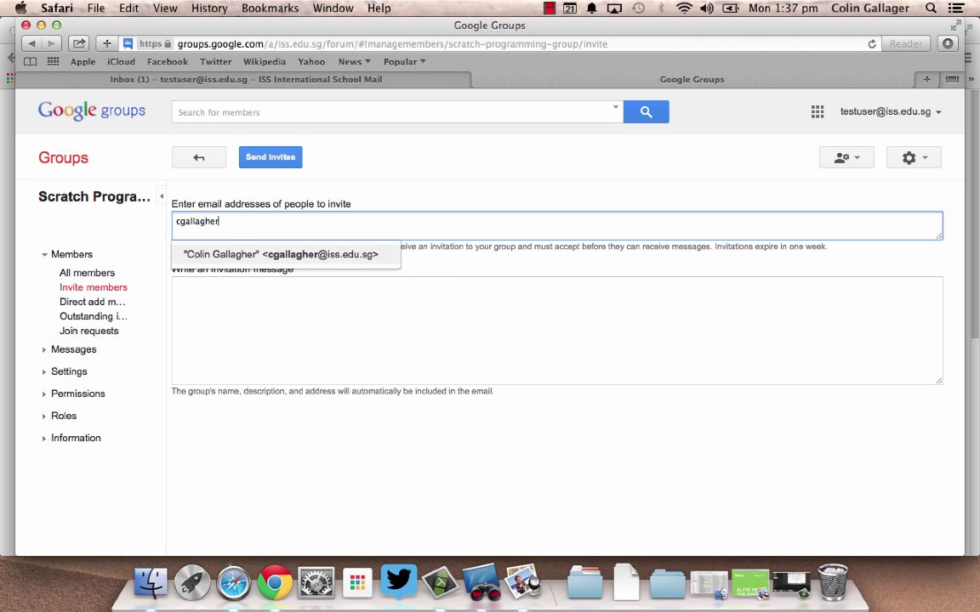
left_click(247, 253)
left_click(258, 291)
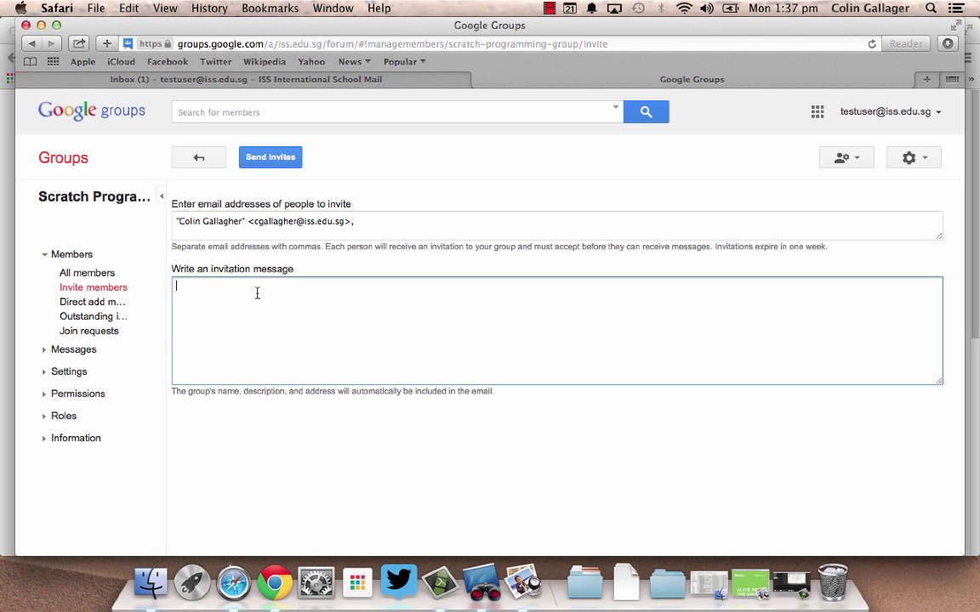
Send the invitation with the message 'Join me!'.
left_click(264, 160)
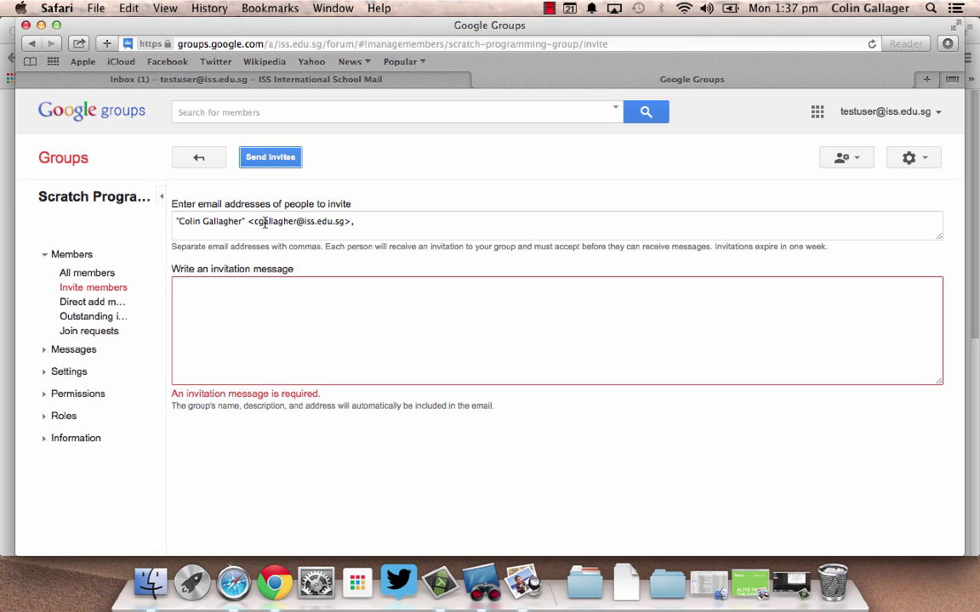
type("Join me!")
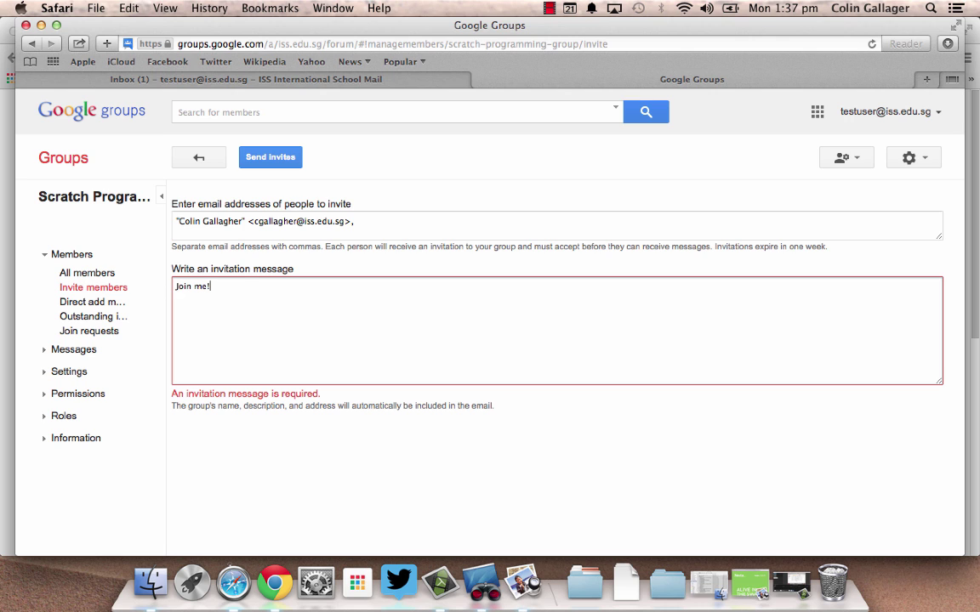
left_click(284, 159)
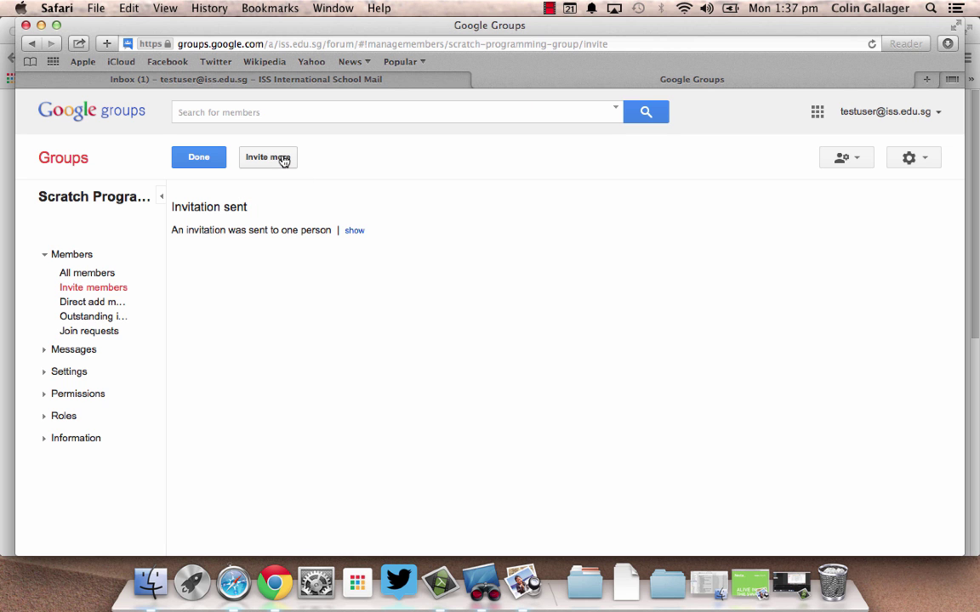
left_click(274, 582)
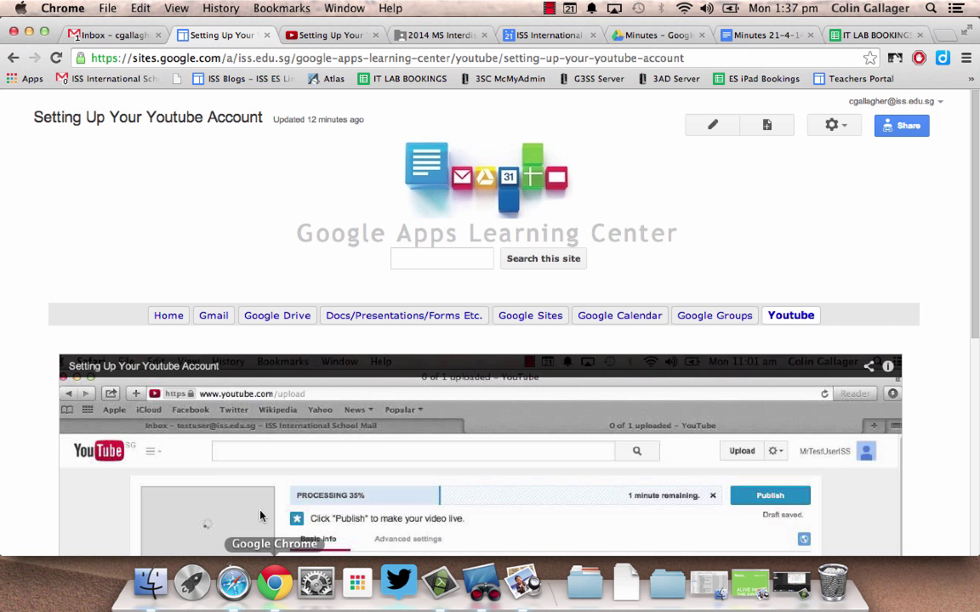
Accept the Scratch Programming Group invitation email in Gmail and open the empty group page.
left_click(99, 39)
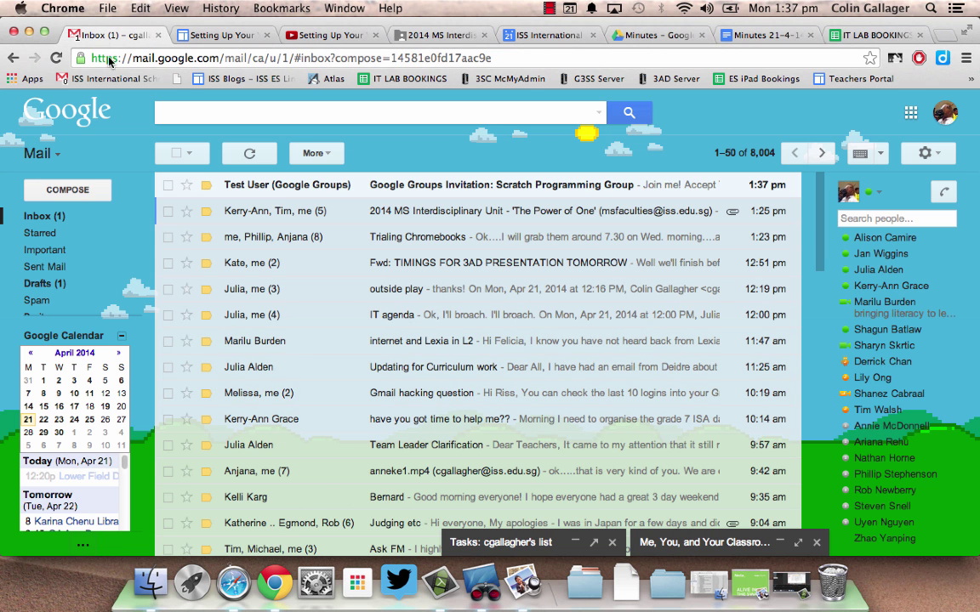
left_click(423, 189)
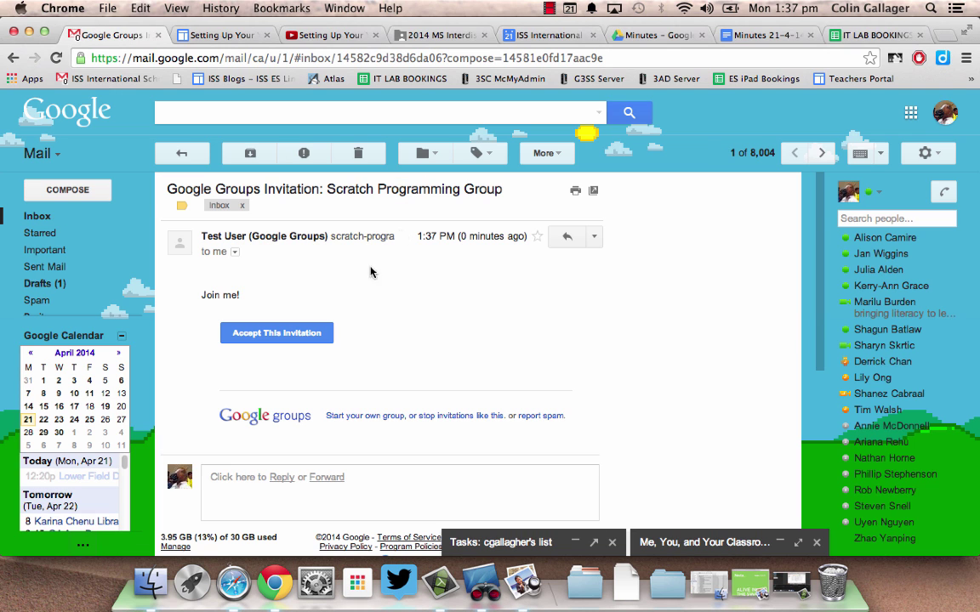
left_click(277, 334)
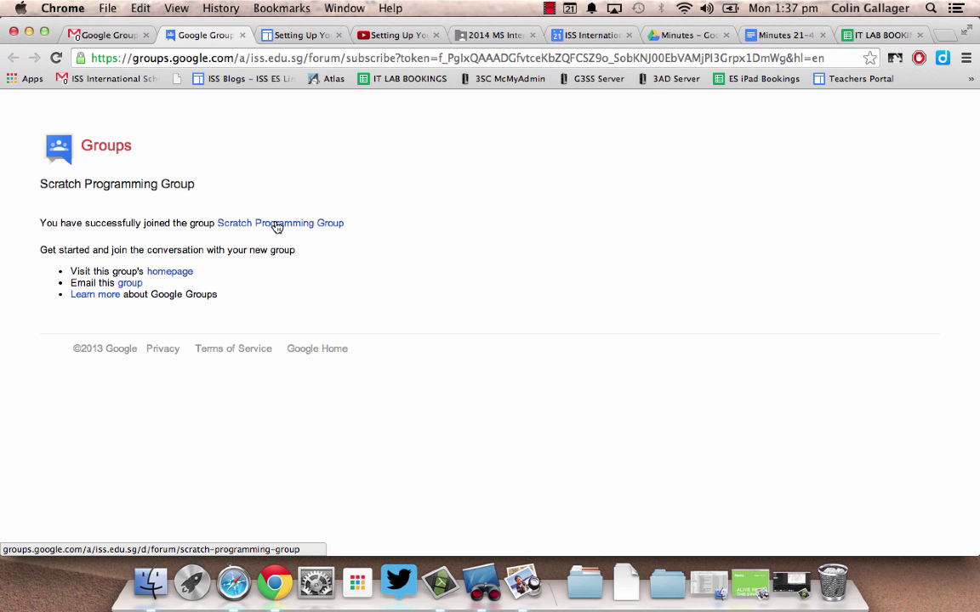
left_click(275, 224)
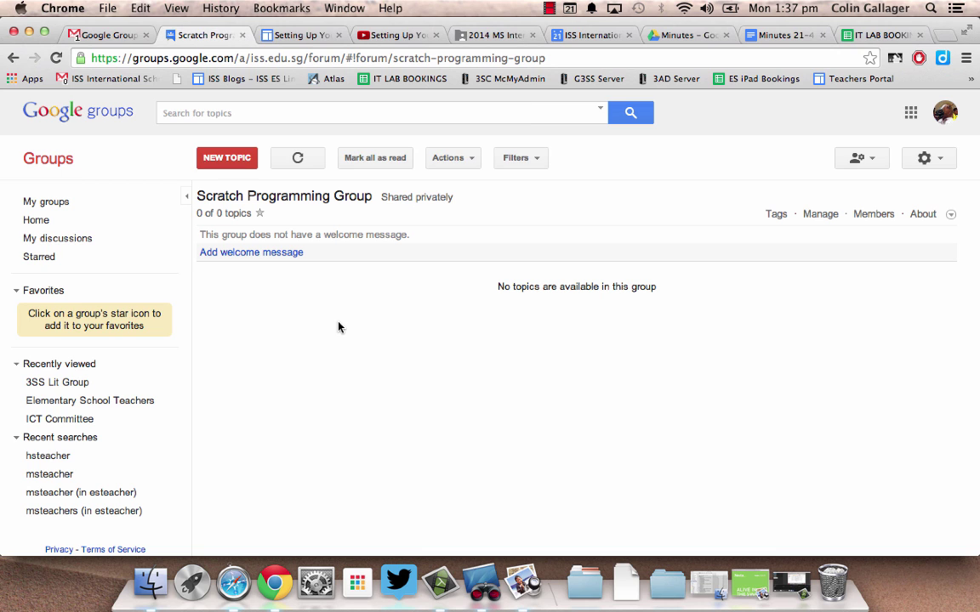
Post a new topic titled 'How do I move sprites?' with the body 'Help!'.
left_click(235, 161)
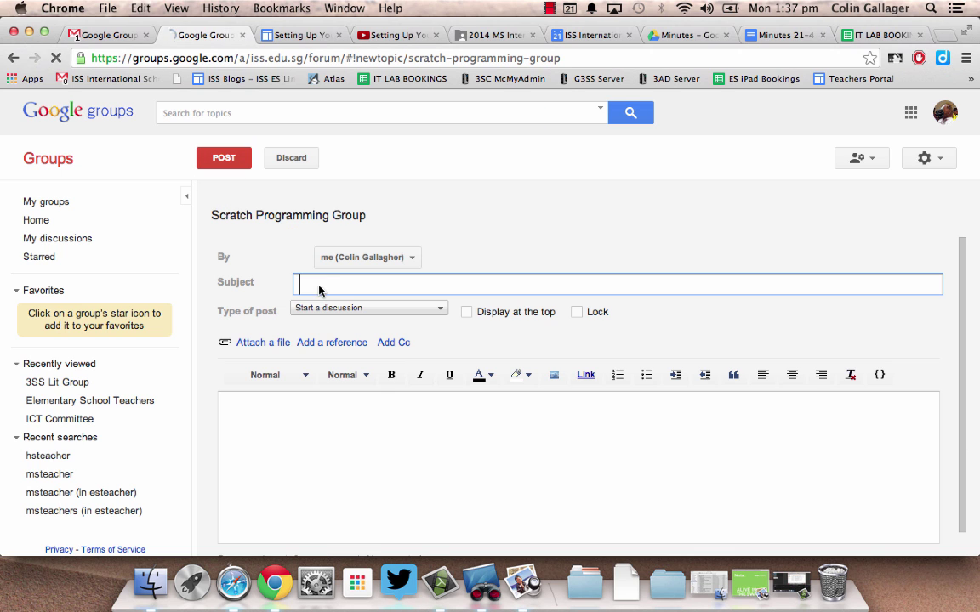
type("How do I move ")
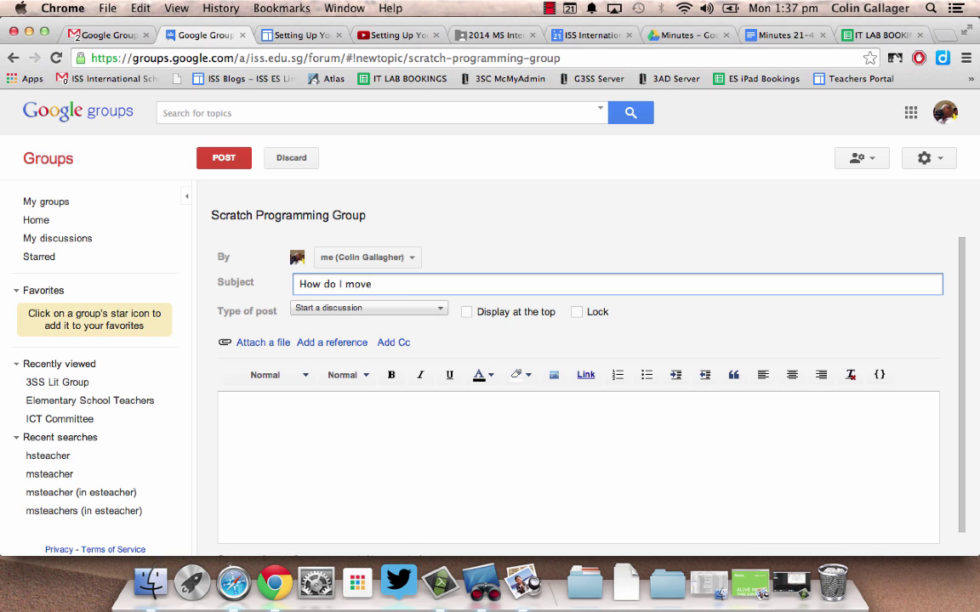
type("sprited")
key("BackSpace")
type("s")
left_click(349, 439)
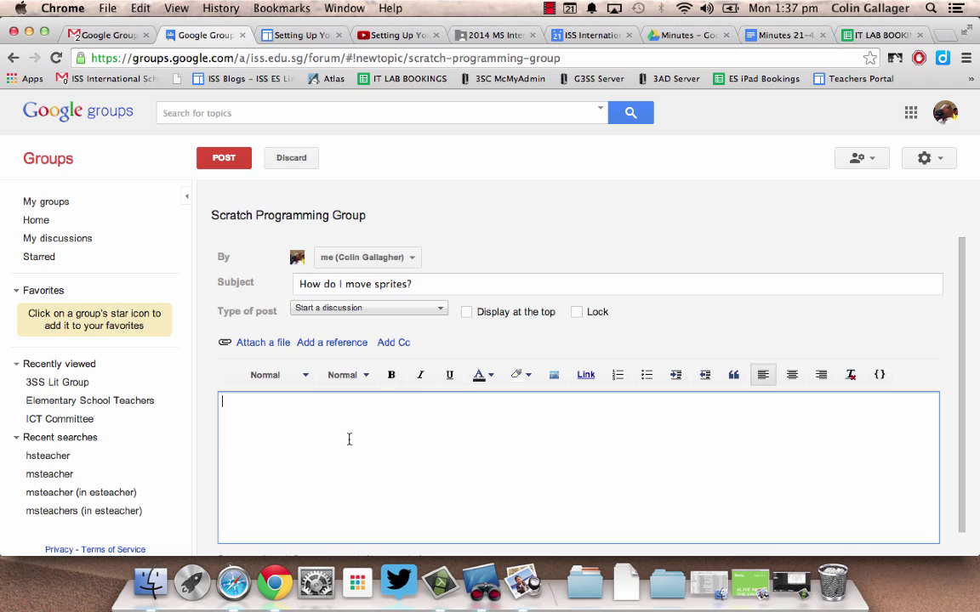
type("Help!")
left_click(226, 159)
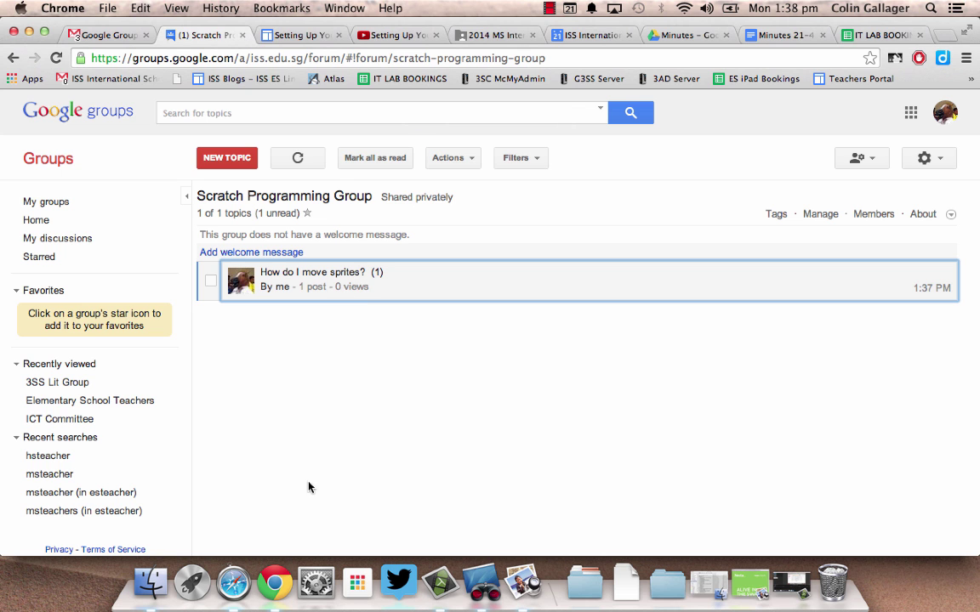
left_click(233, 580)
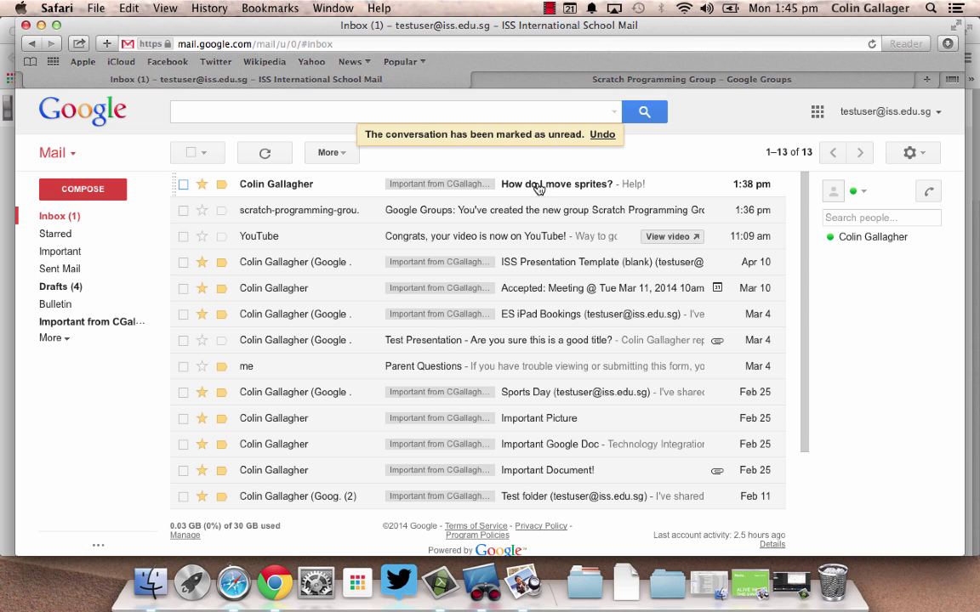
Read the 'How do I move sprites?' email, then launch Google Groups from the apps grid.
left_click(521, 187)
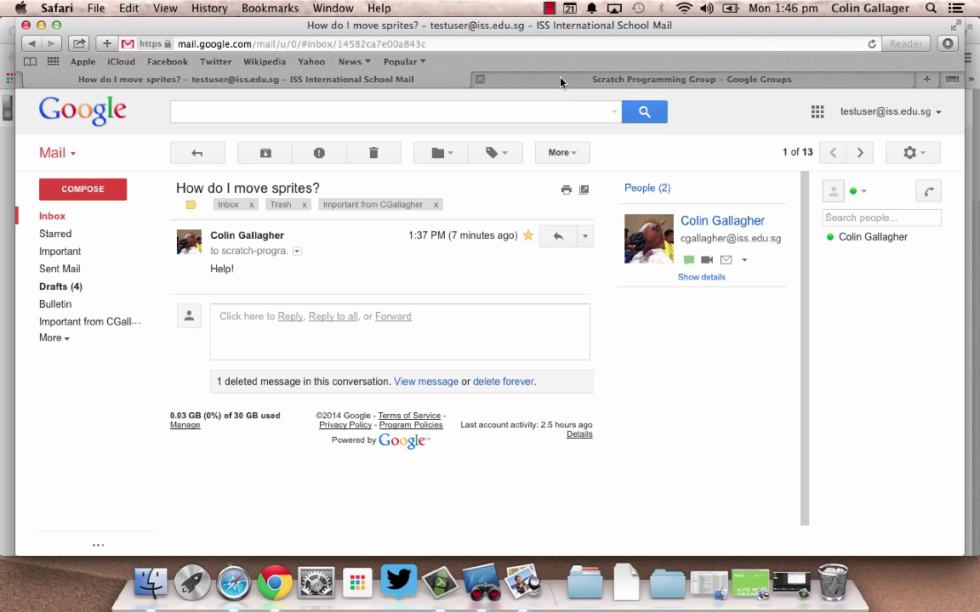
left_click(816, 112)
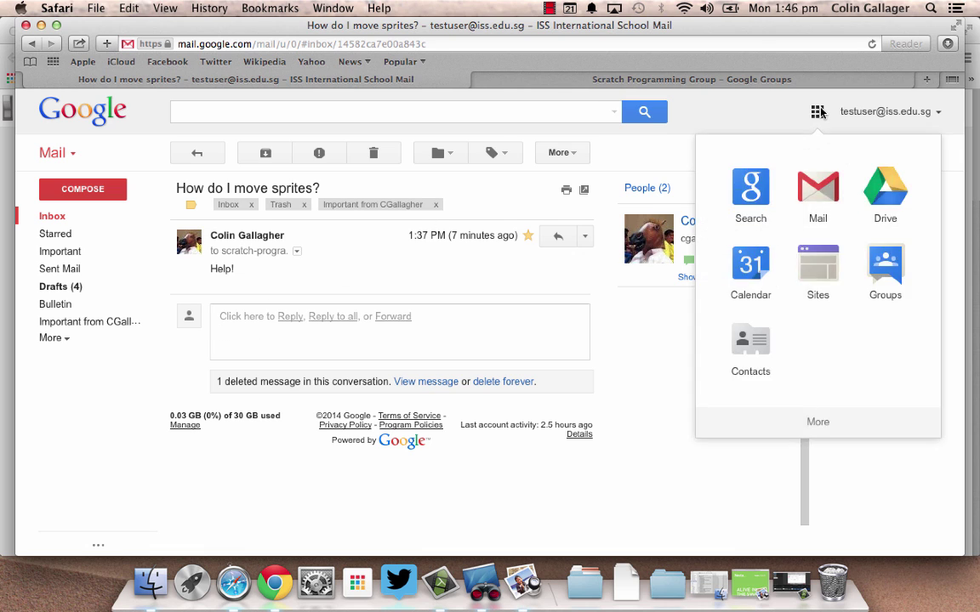
left_click(866, 251)
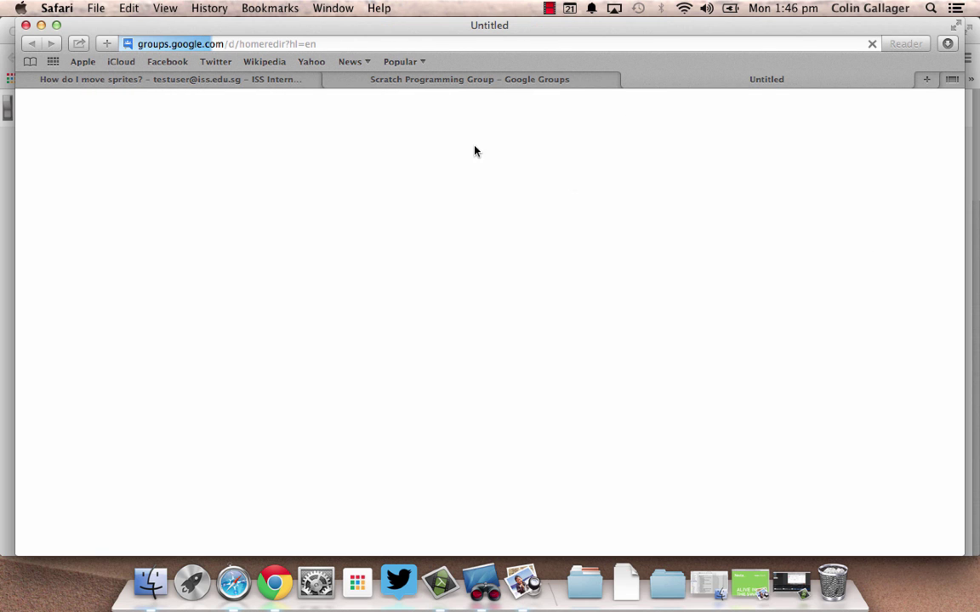
Close the old tab and open a reply on 'How do I move sprites?' via My groups.
left_click(332, 79)
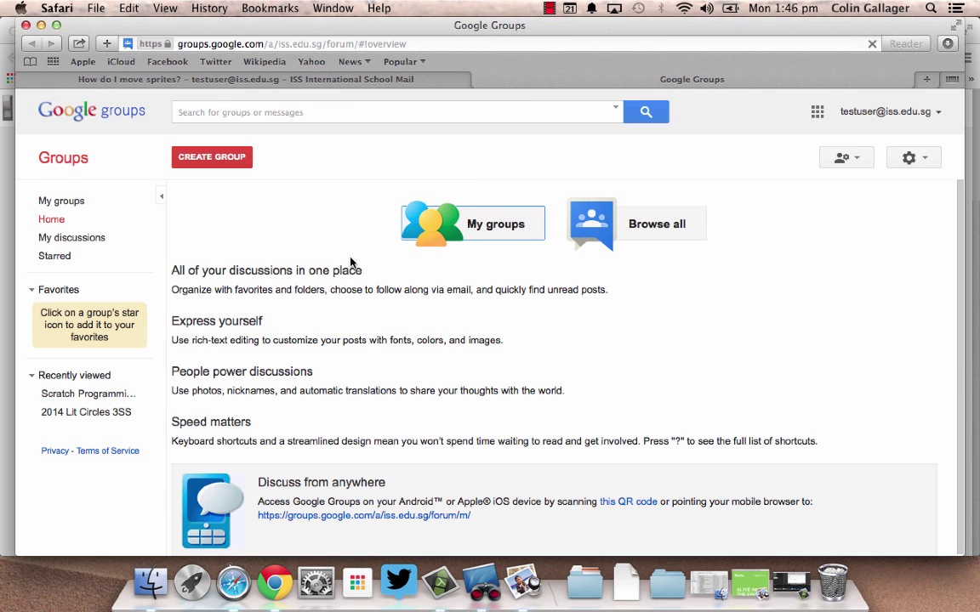
left_click(473, 228)
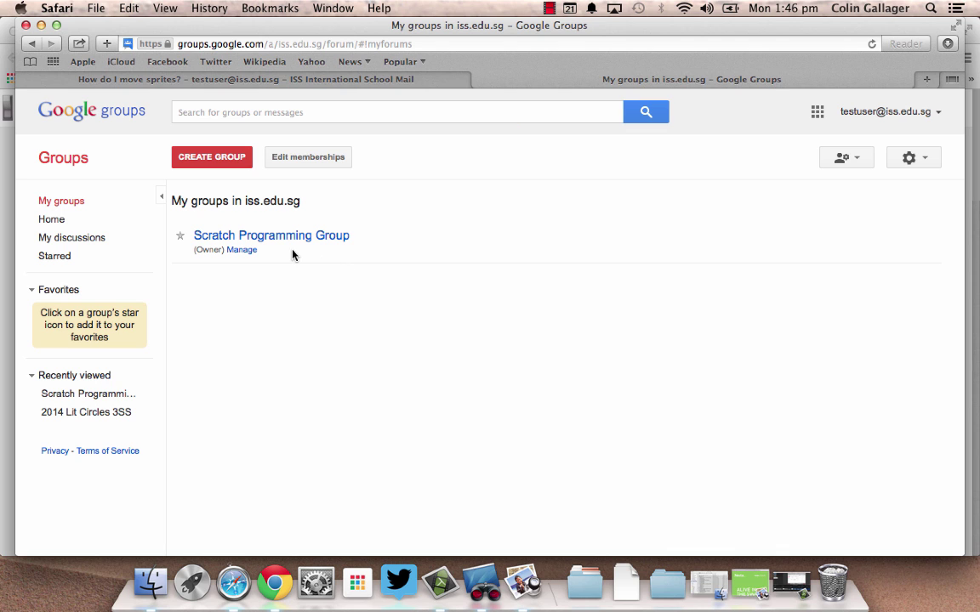
left_click(287, 238)
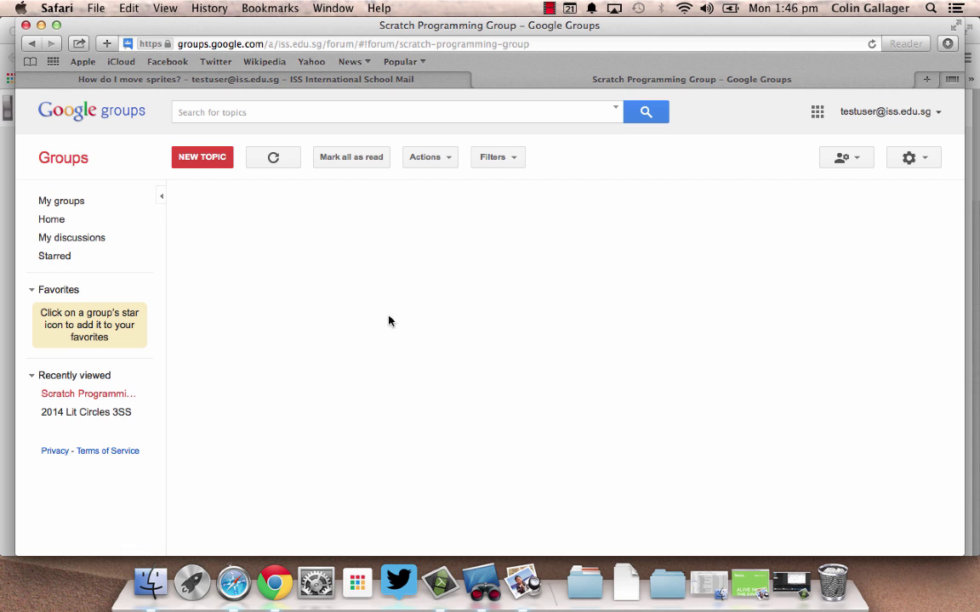
left_click(294, 272)
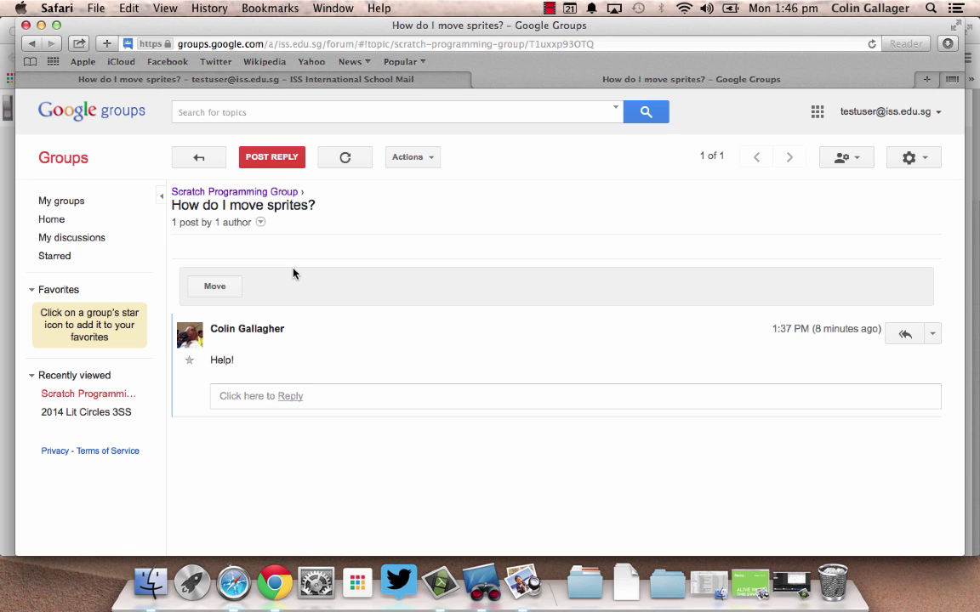
left_click(290, 395)
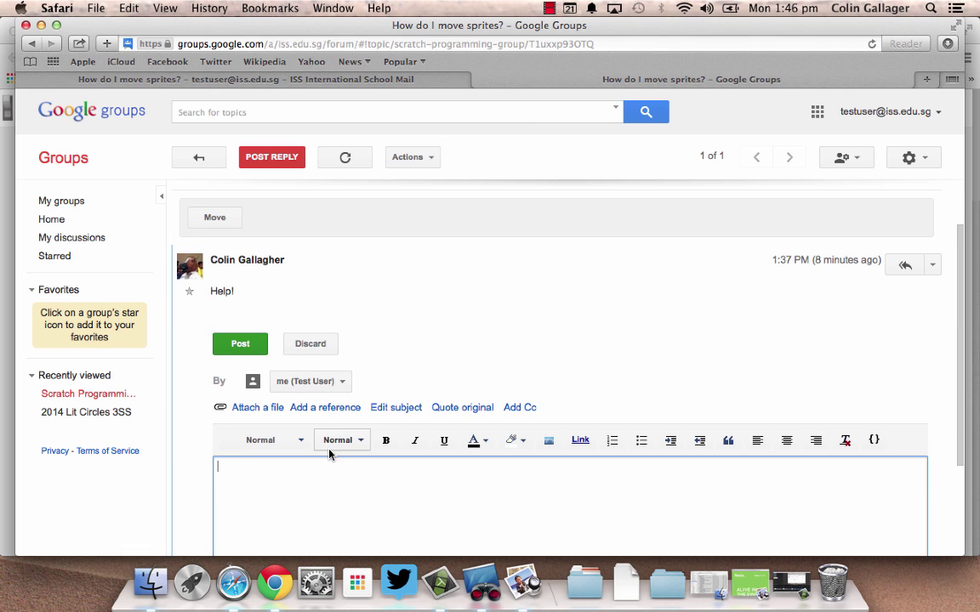
Post the reply 'Try out the Movement blocks!' to the 'How do I move sprites?' topic.
type("Try our")
type("t")
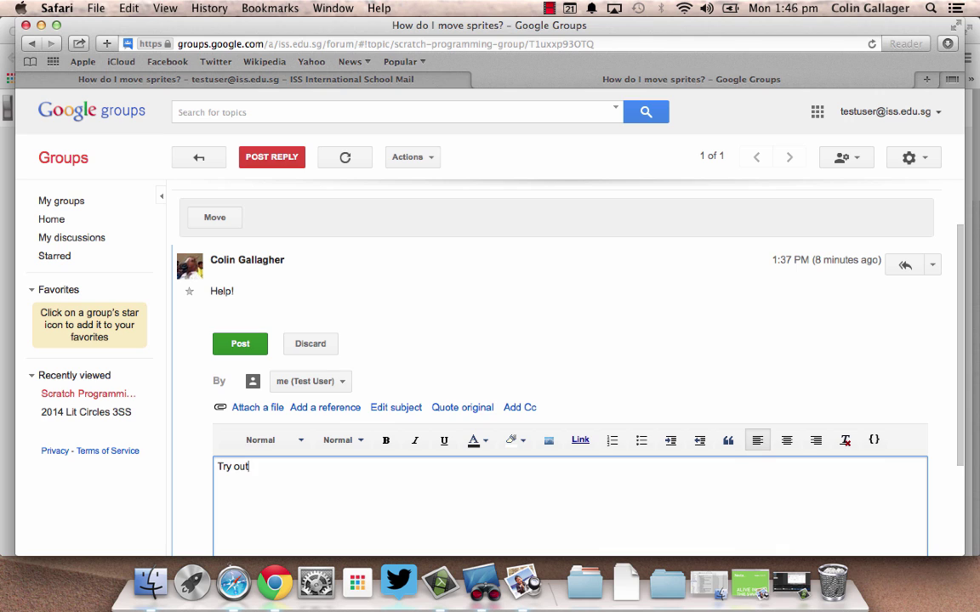
type(" the Movement blocks!")
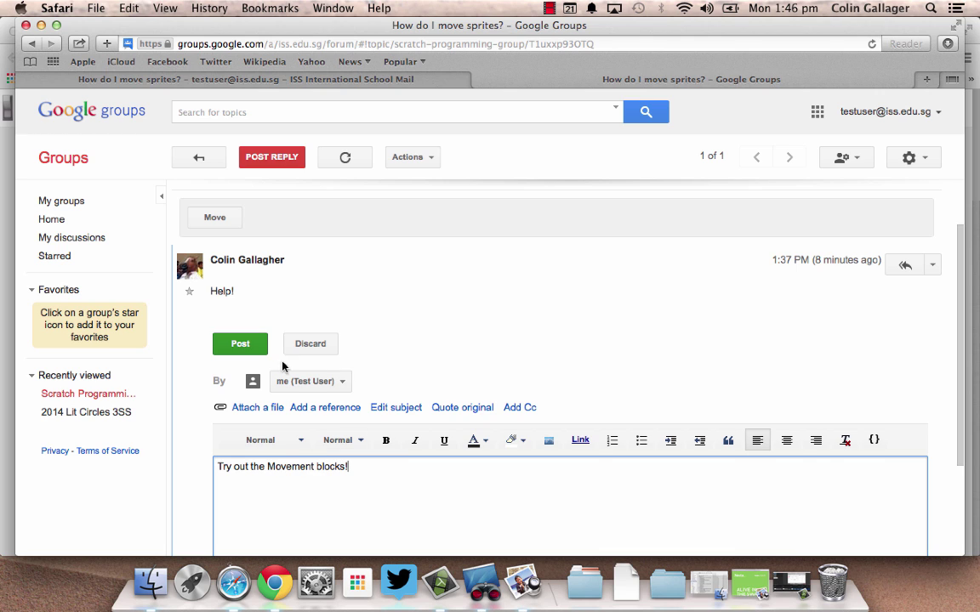
left_click(242, 345)
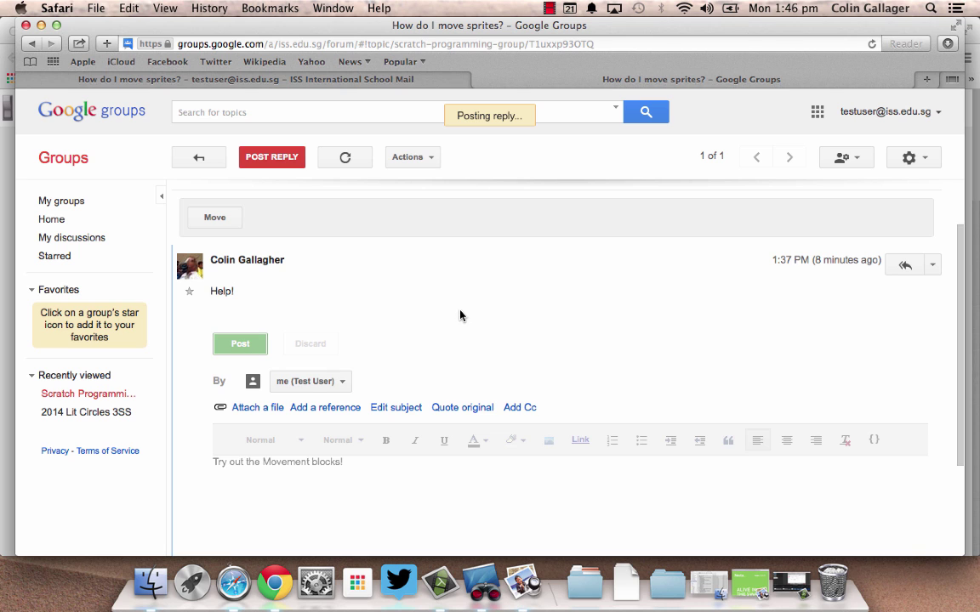